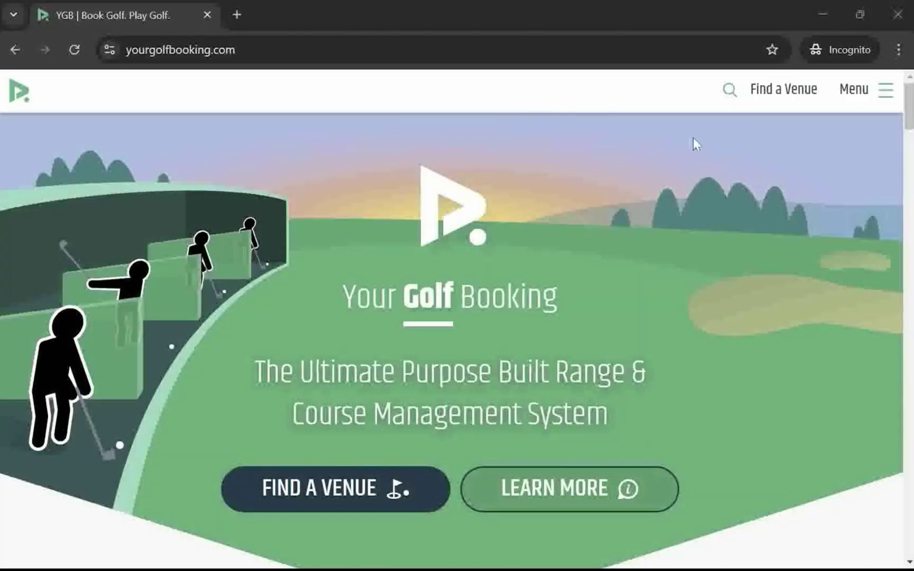
Log in through the Log in / Sign up form using the saved Chrome login
click(891, 98)
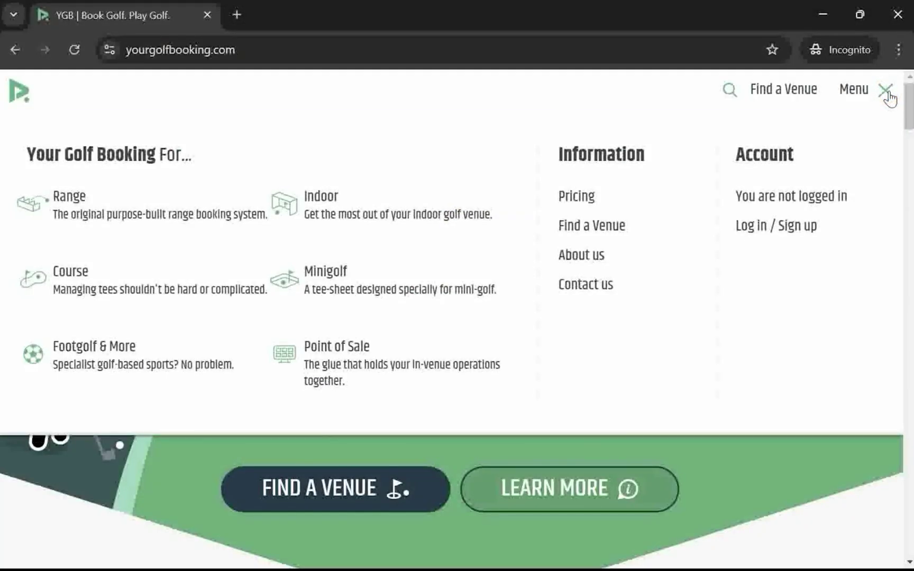
click(768, 226)
click(502, 159)
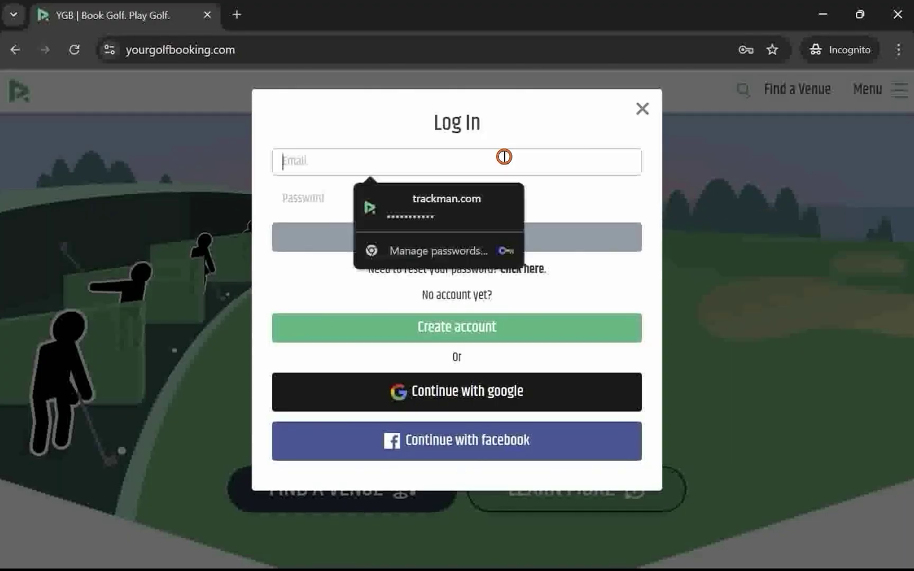
click(481, 193)
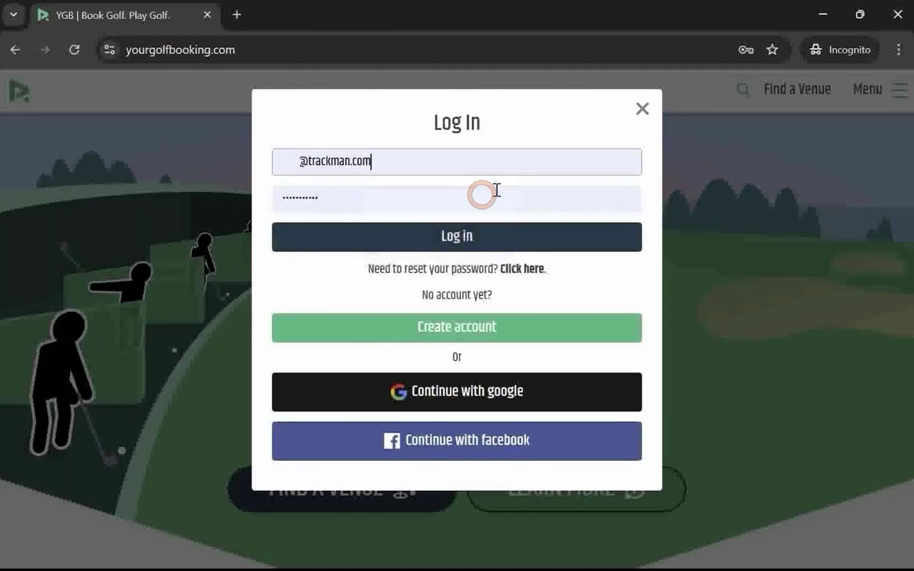
click(454, 238)
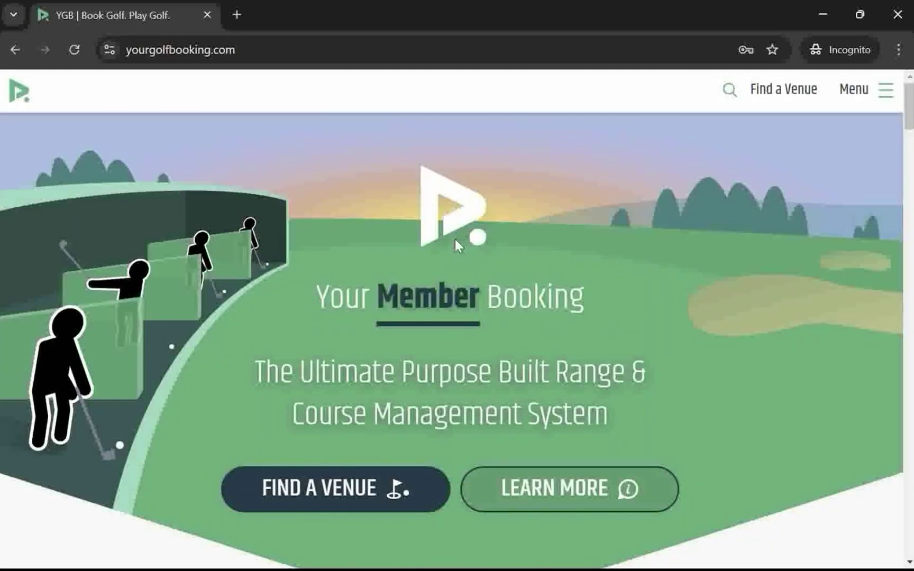
Go to the account's Venues page from the navigation menu
click(888, 95)
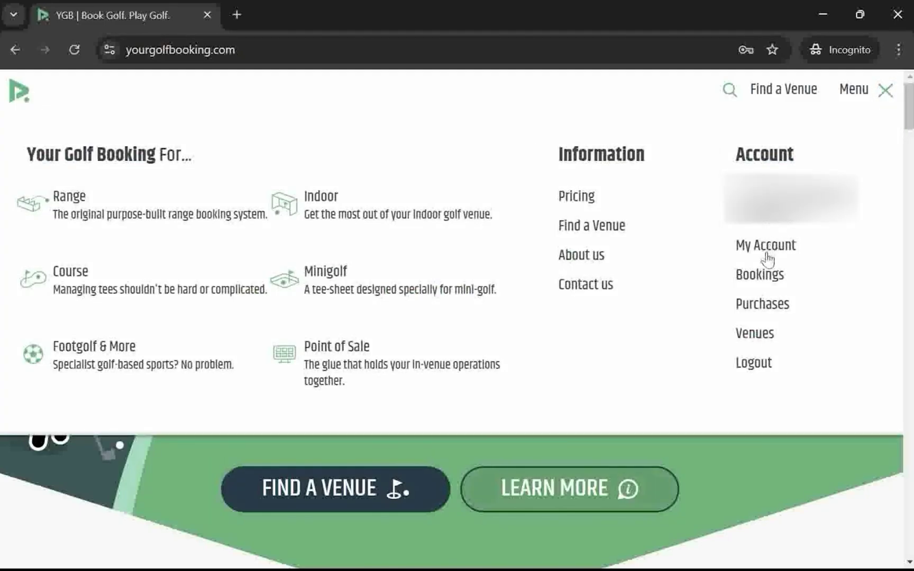
click(753, 334)
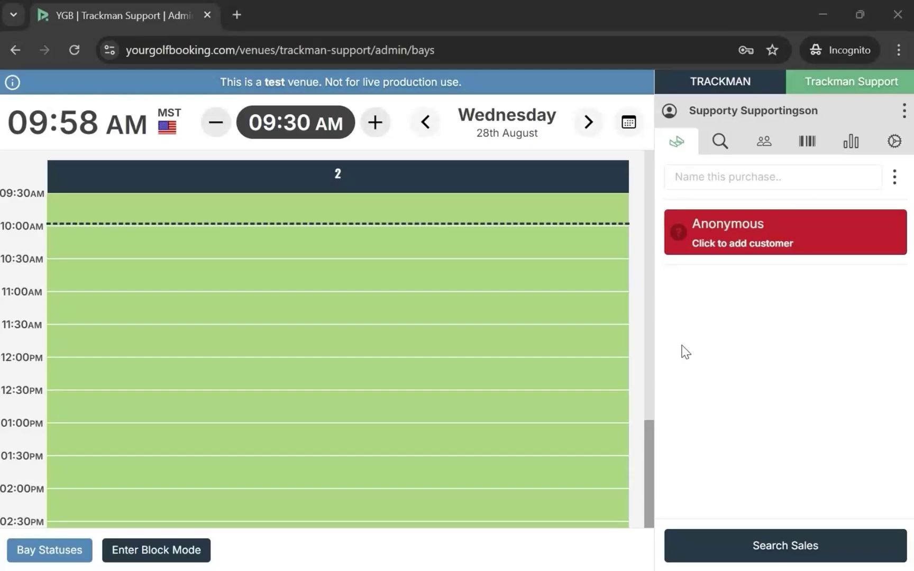
Switch the venue admin to the Customers section
click(764, 147)
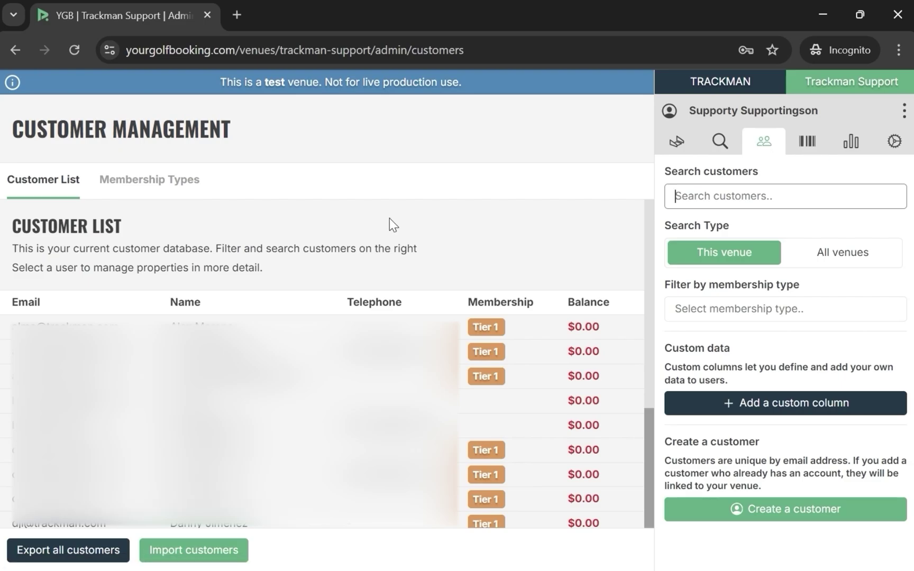
Add a new customer by entering their first name, last name and e-mail, then link them
click(788, 512)
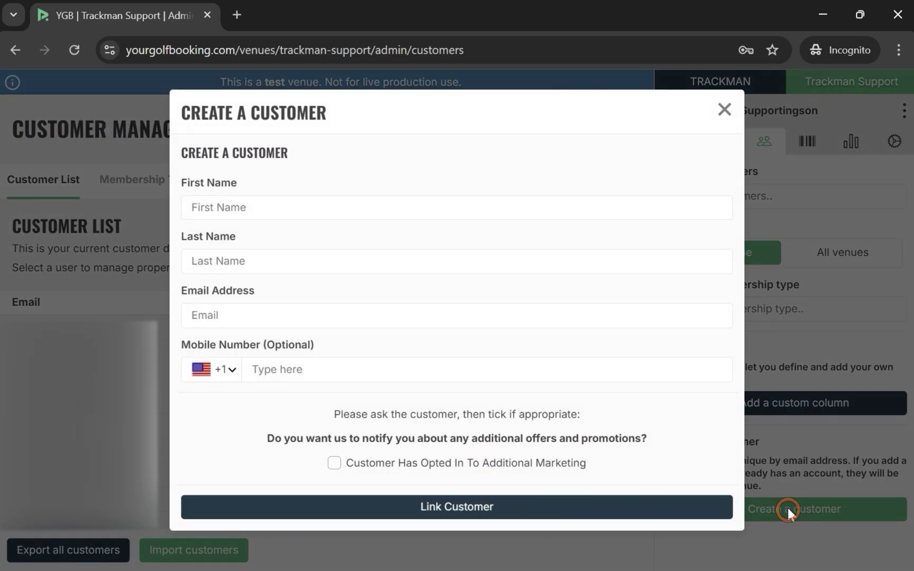
click(418, 212)
key(Tab)
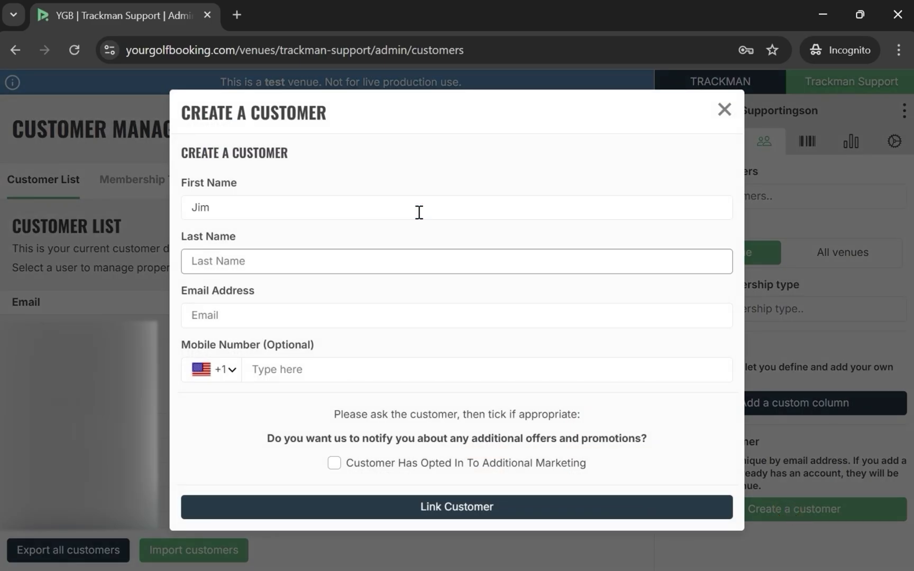
click(392, 306)
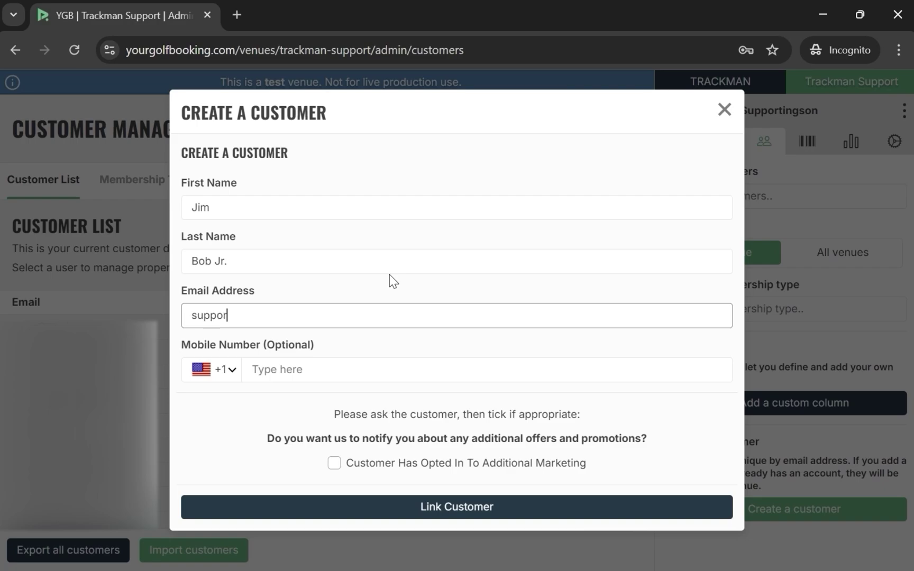
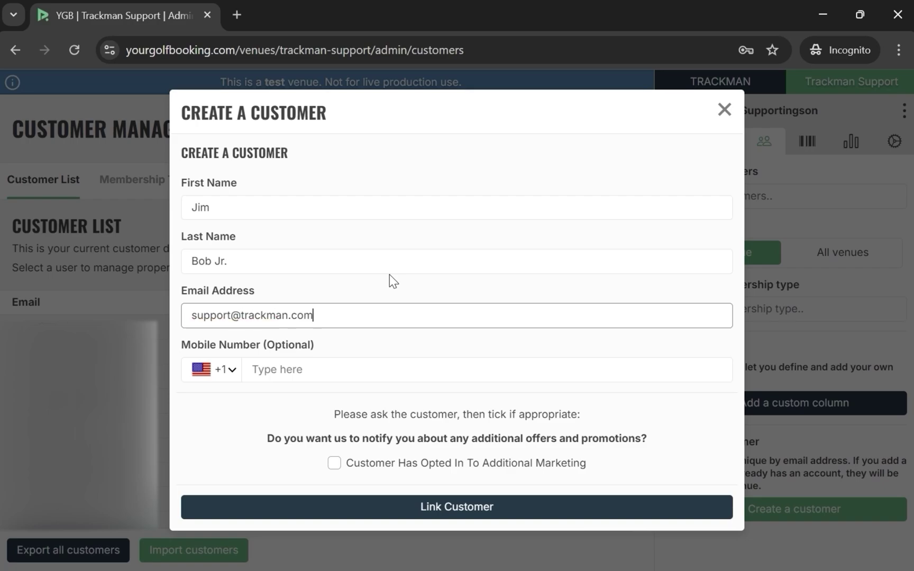
click(363, 502)
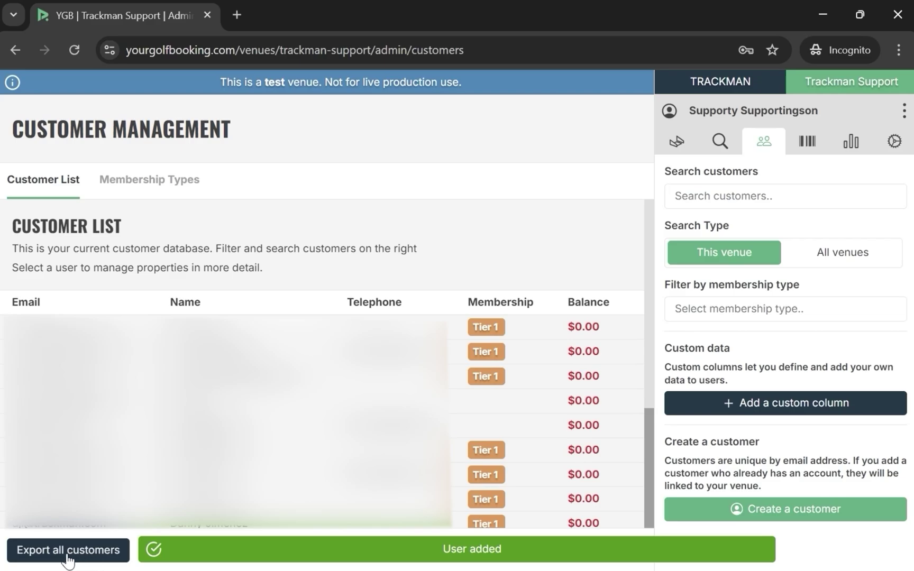
Export all customers to a CSV file, accepting the GDPR warning
click(67, 560)
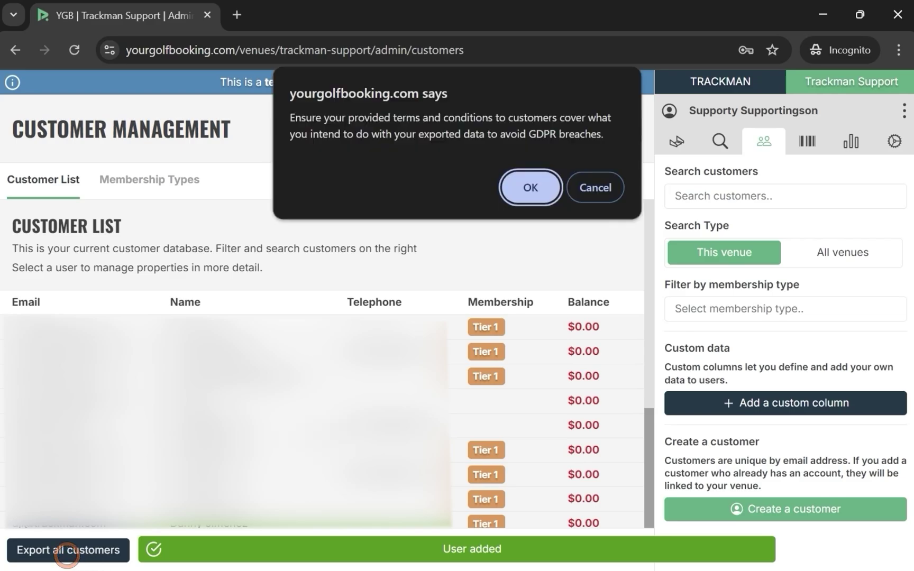
click(529, 191)
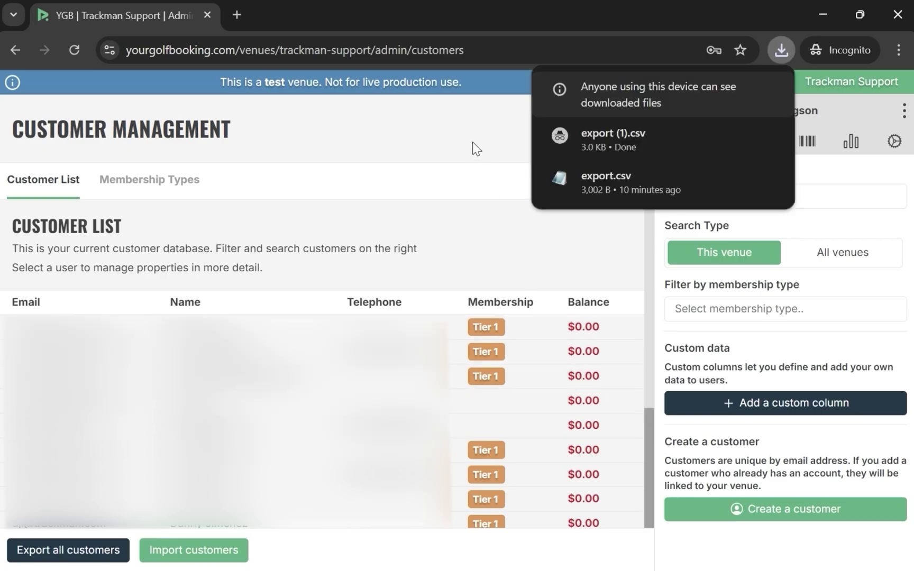
Try importing customers from a CSV file chosen from the computer
click(199, 552)
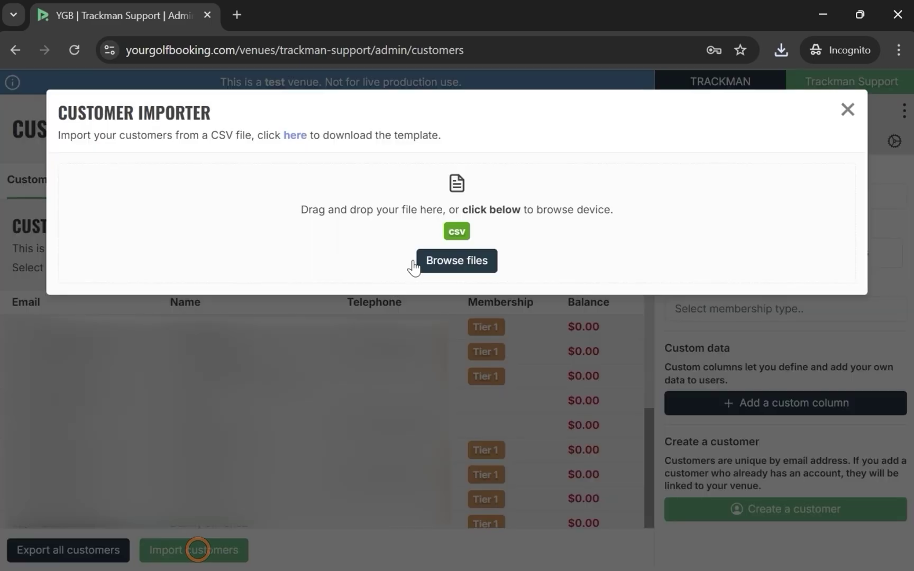
click(456, 261)
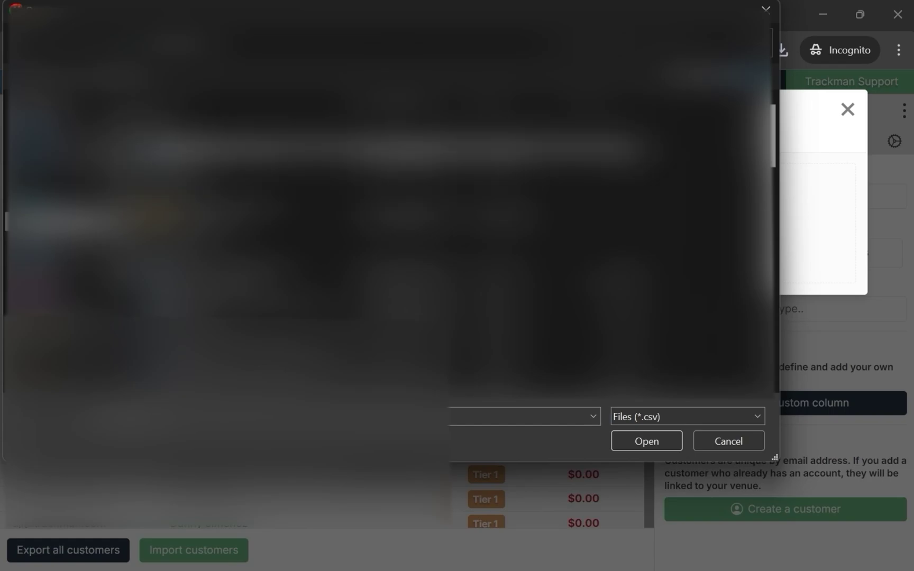
double_click(251, 148)
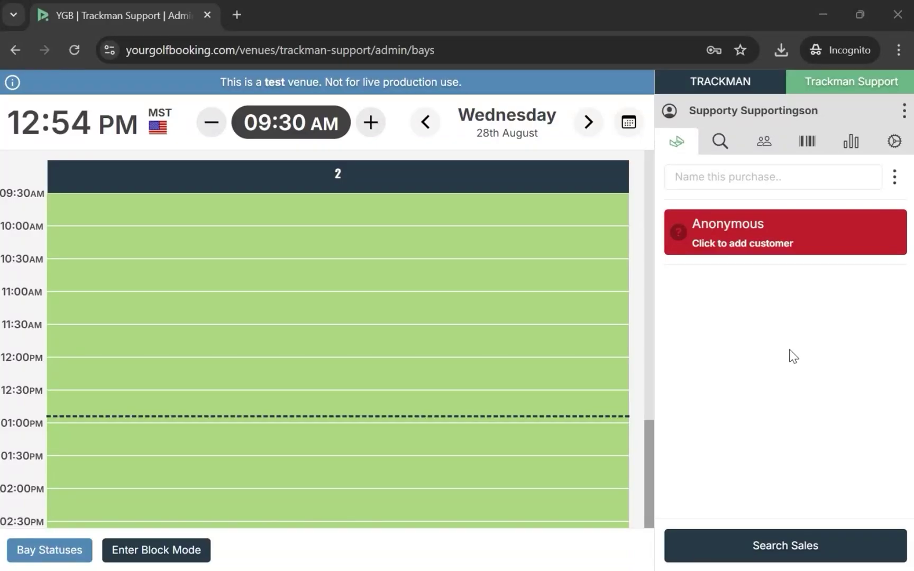
Open the Player Options page in the venue settings
click(894, 142)
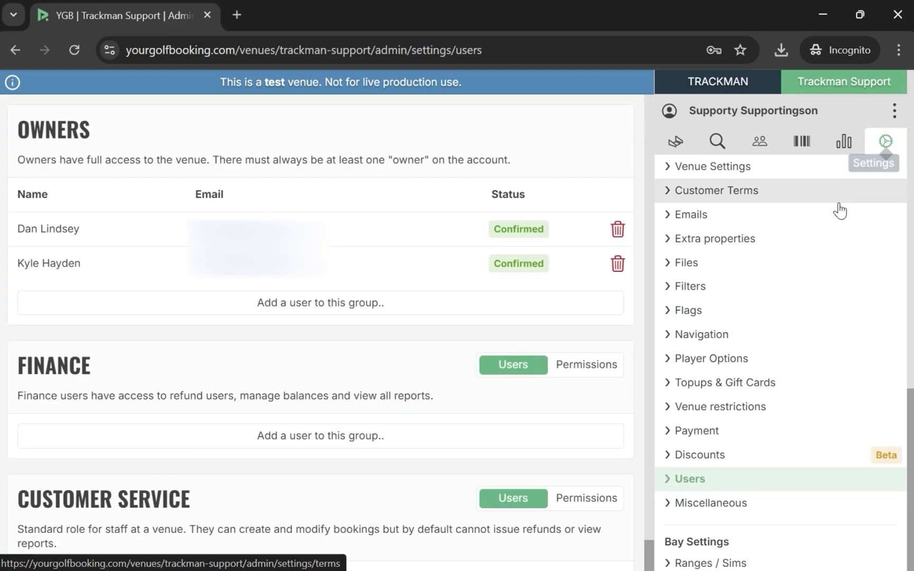
click(755, 361)
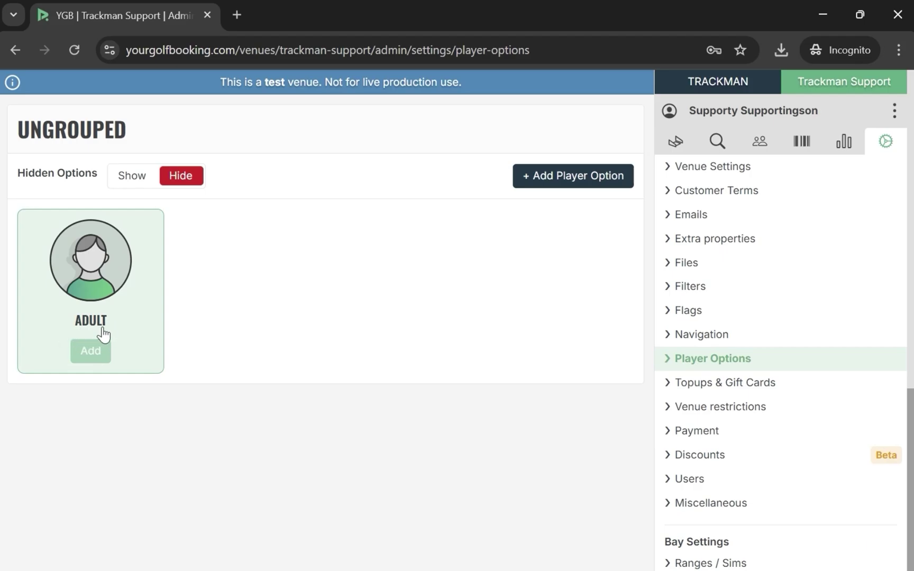
Start a new player option named Child, priced 4.00 with the price hidden
click(569, 180)
click(352, 178)
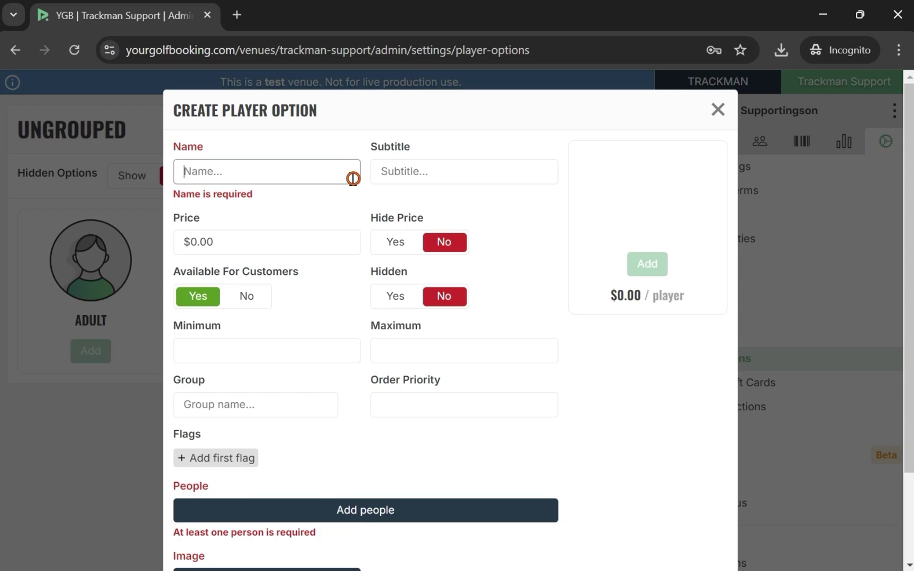
text(Child)
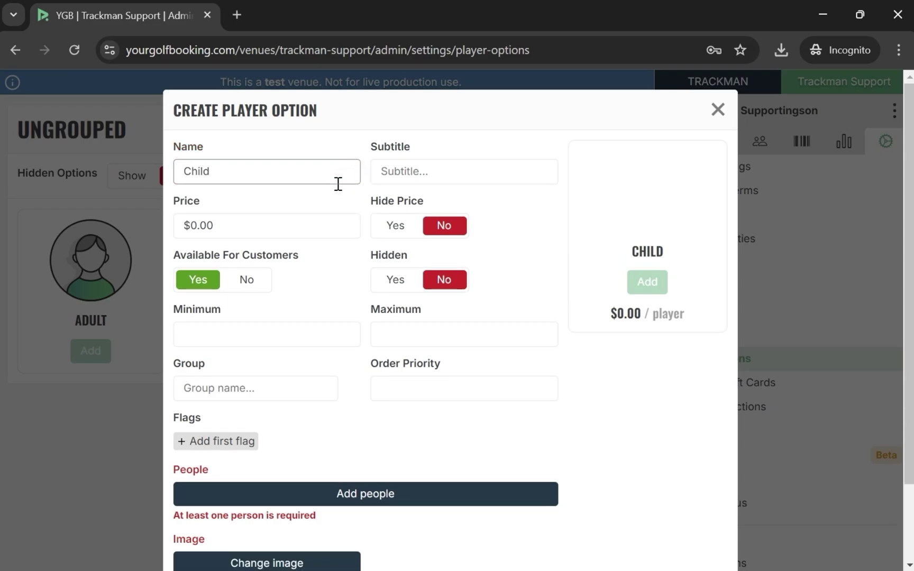
click(327, 220)
text(4.00)
click(394, 229)
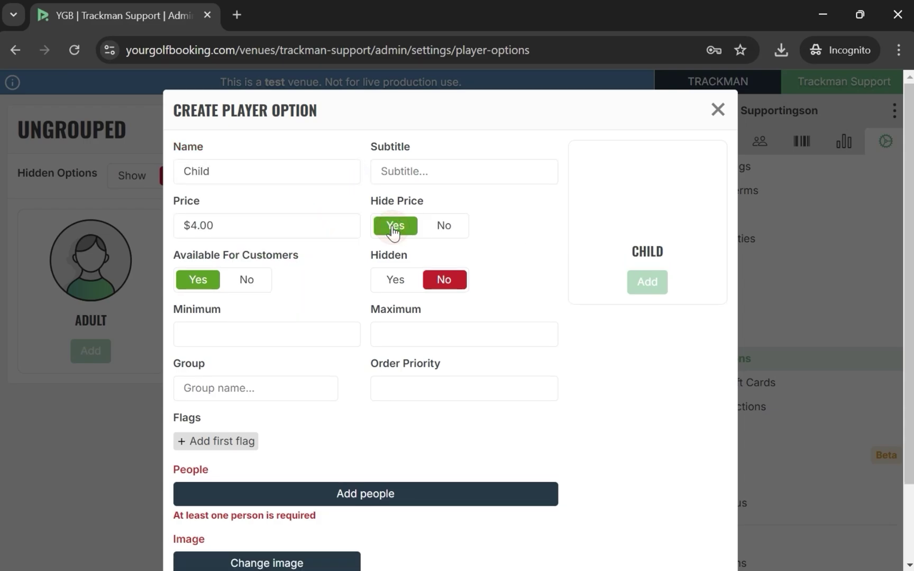
Add a child person, choose the Child image from page 3, and create the option
click(362, 499)
scroll(360, 465, down, 2)
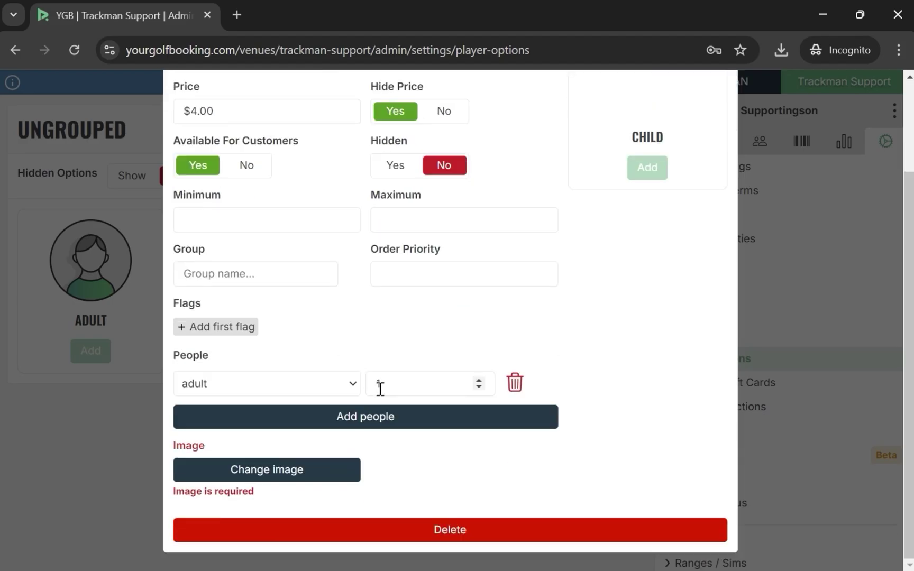
click(327, 383)
click(265, 445)
click(262, 466)
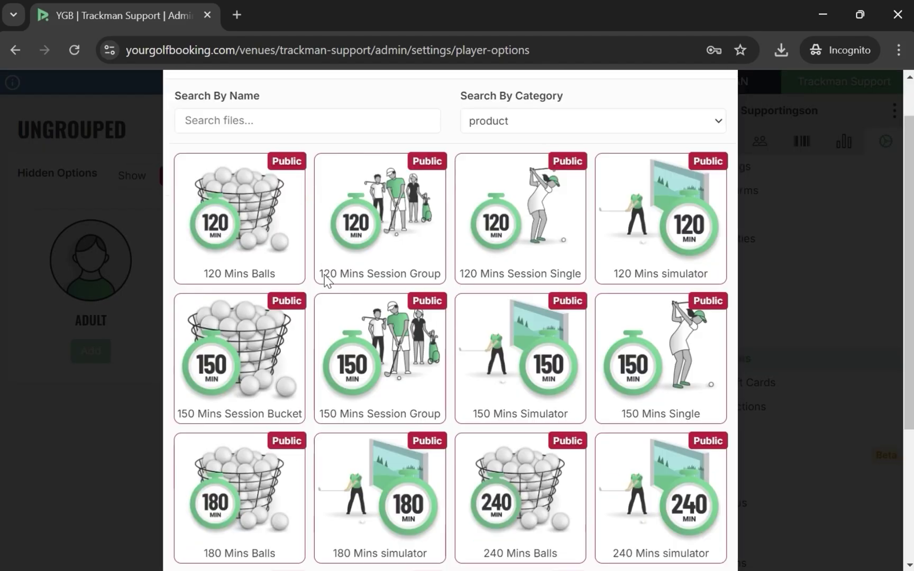
scroll(326, 279, down, 4)
click(508, 530)
click(507, 529)
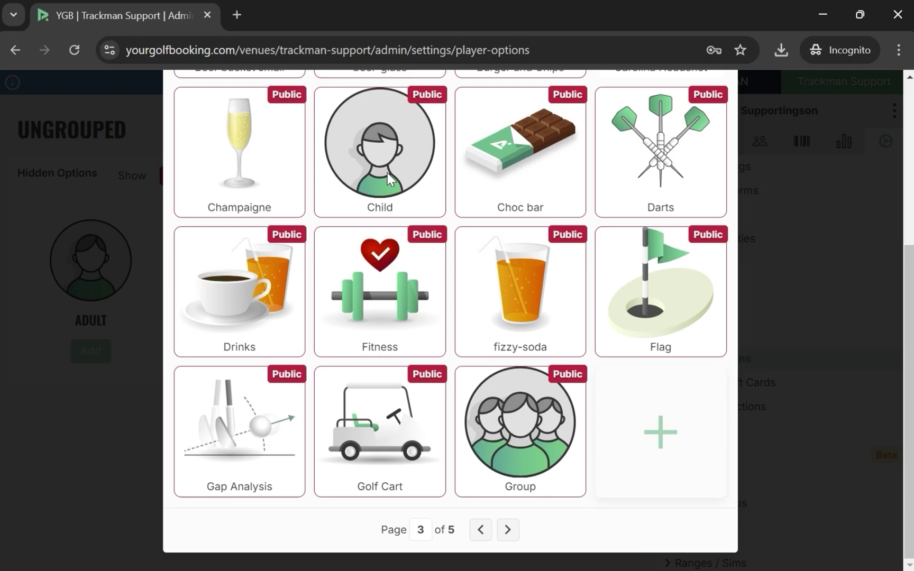
click(390, 179)
click(550, 486)
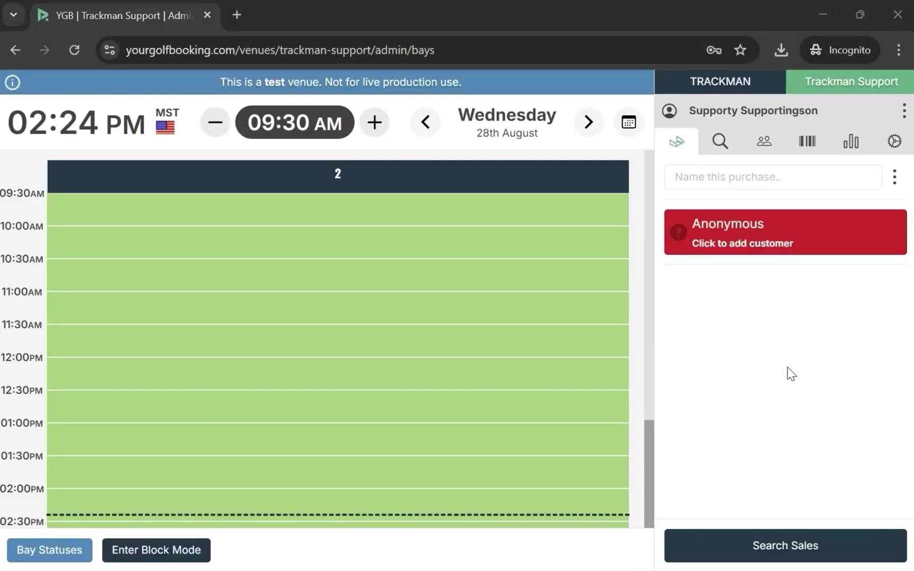
Open Bay Options under Bay Settings in the venue settings
click(894, 142)
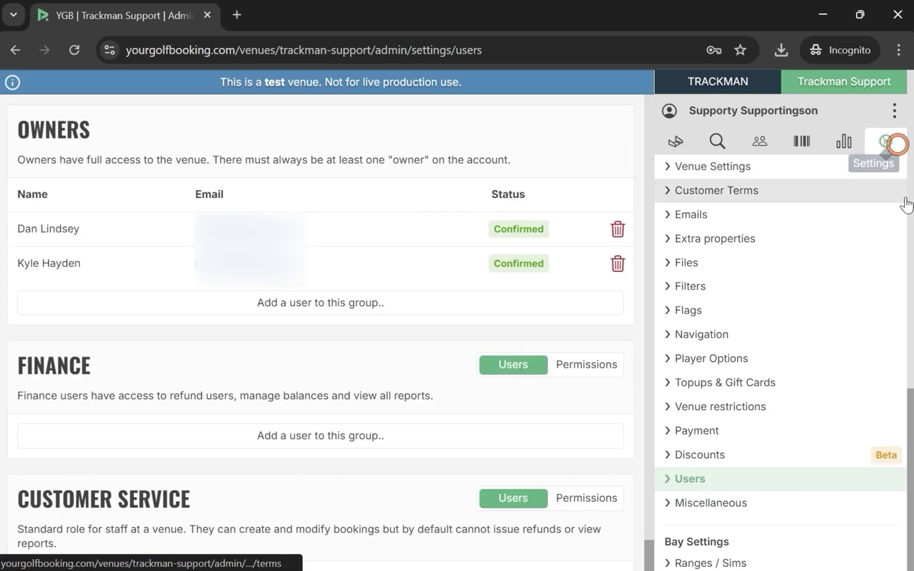
scroll(815, 380, down, 3)
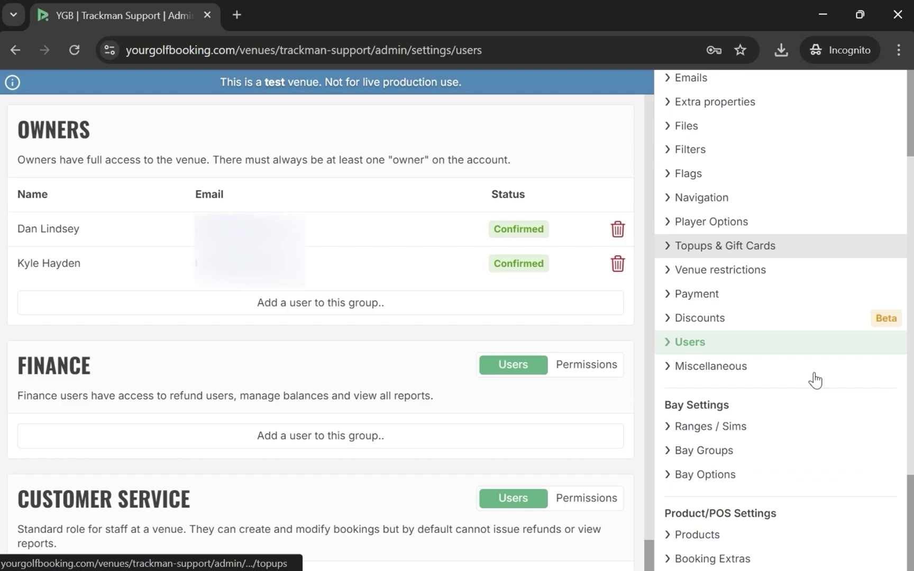
click(719, 482)
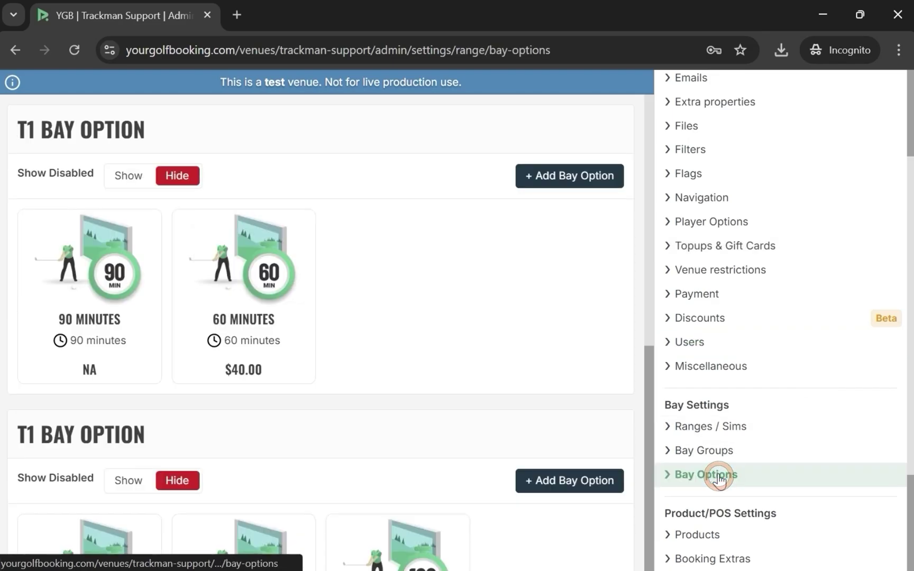
Start a bay option '30 Minutes (Child)' of type simulator for 1–4 players
click(567, 176)
click(269, 207)
text(30 M)
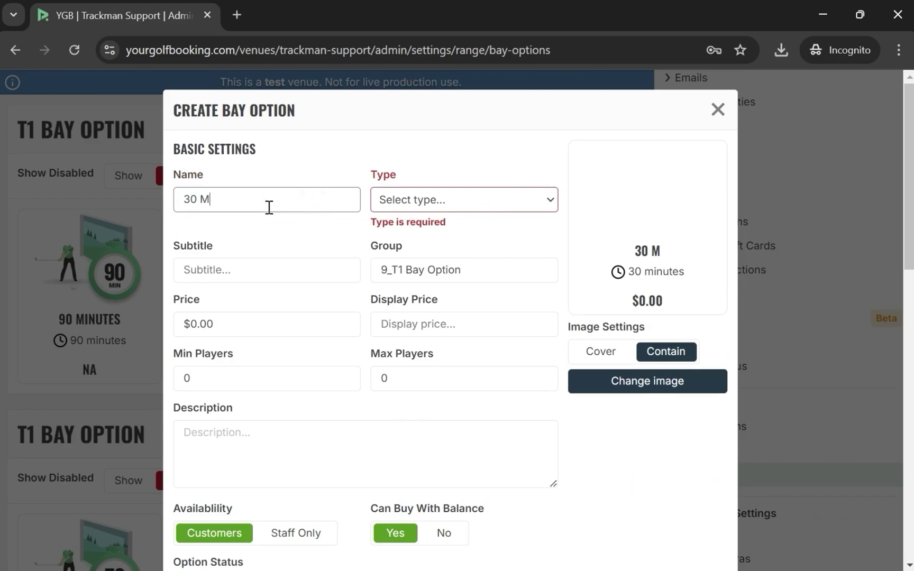
text(inutes (Child))
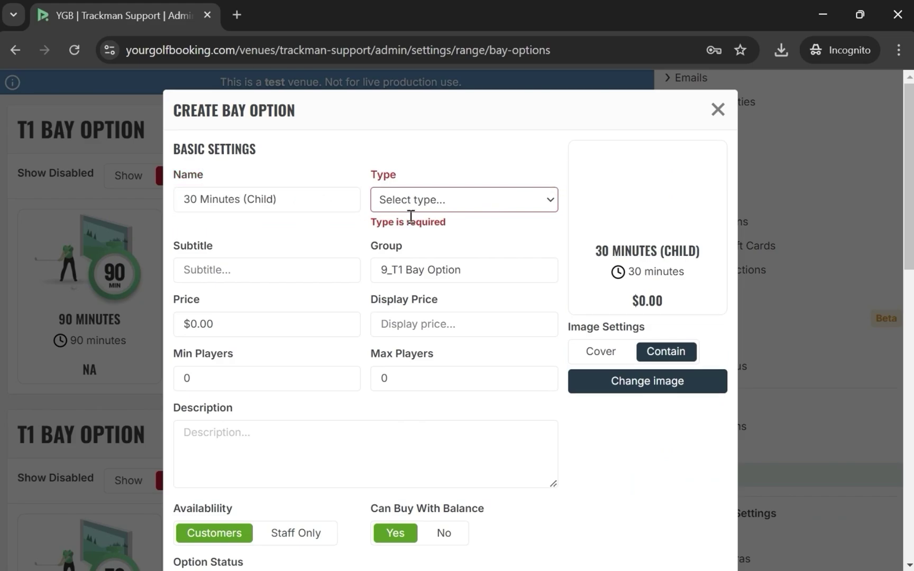
click(411, 207)
click(417, 261)
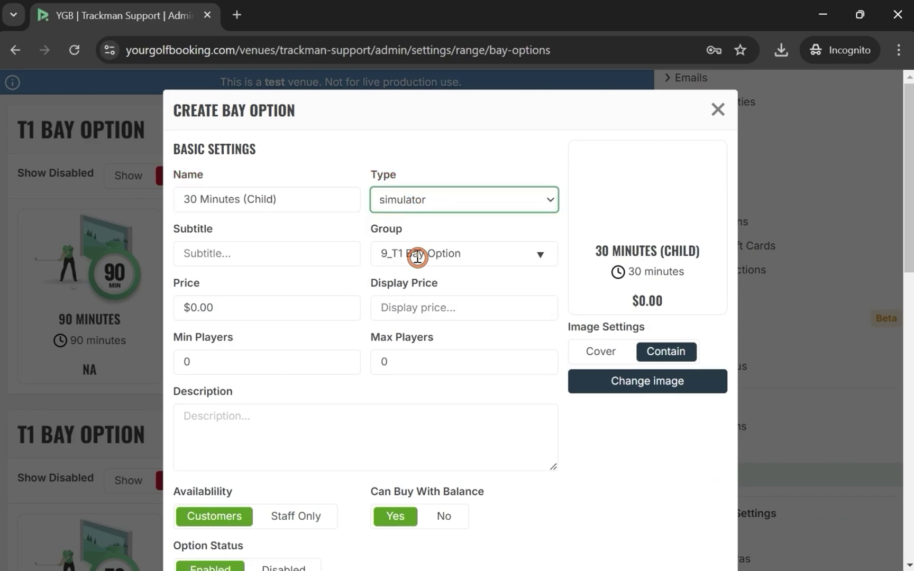
click(344, 358)
click(541, 359)
click(541, 358)
click(541, 359)
click(541, 358)
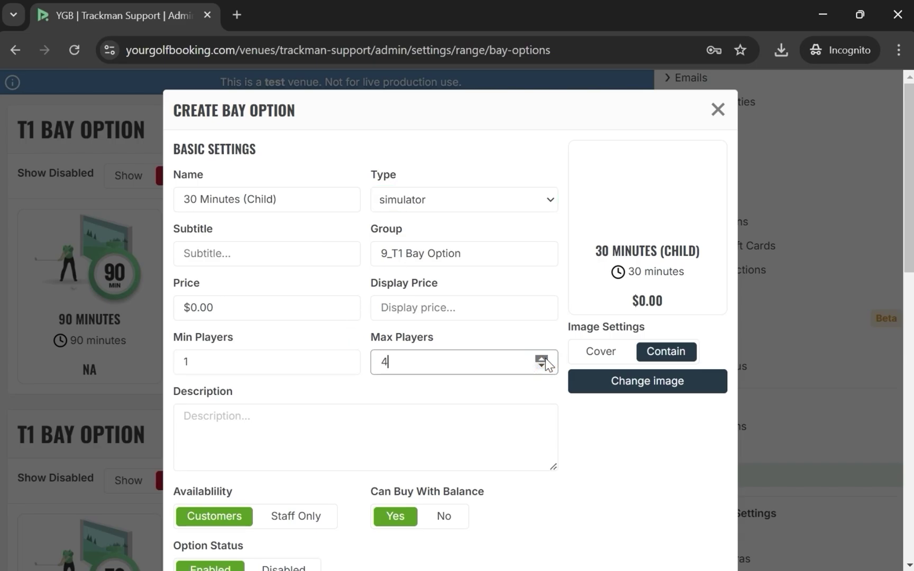
Set its price to 1000, add the 'Child - $4.00' player option, and create it
scroll(476, 285, down, 3)
click(261, 176)
text(1000)
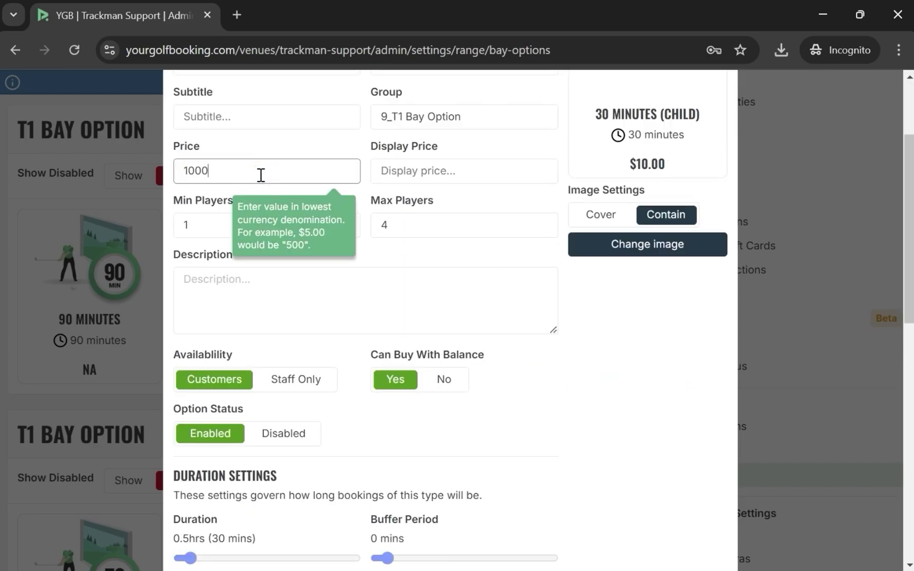
scroll(553, 389, down, 5)
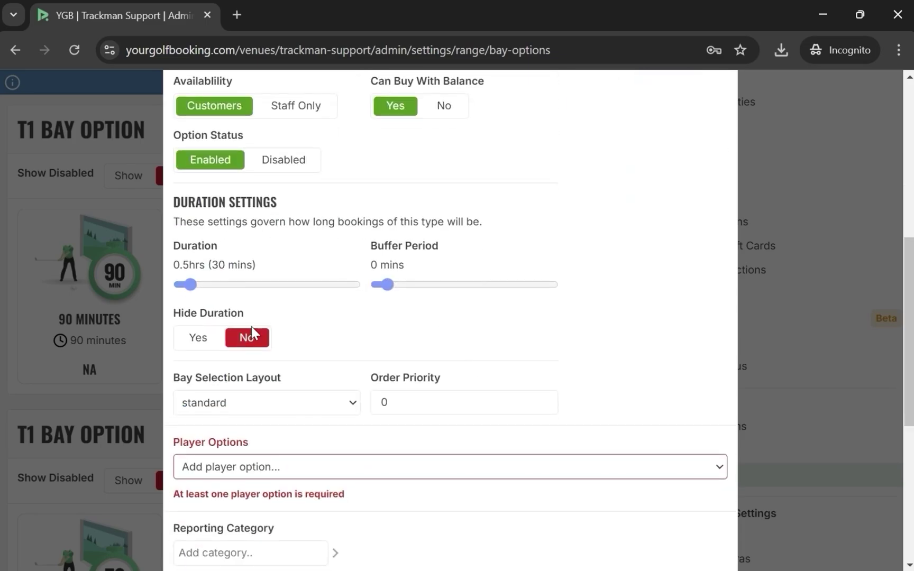
scroll(407, 315, down, 3)
click(393, 325)
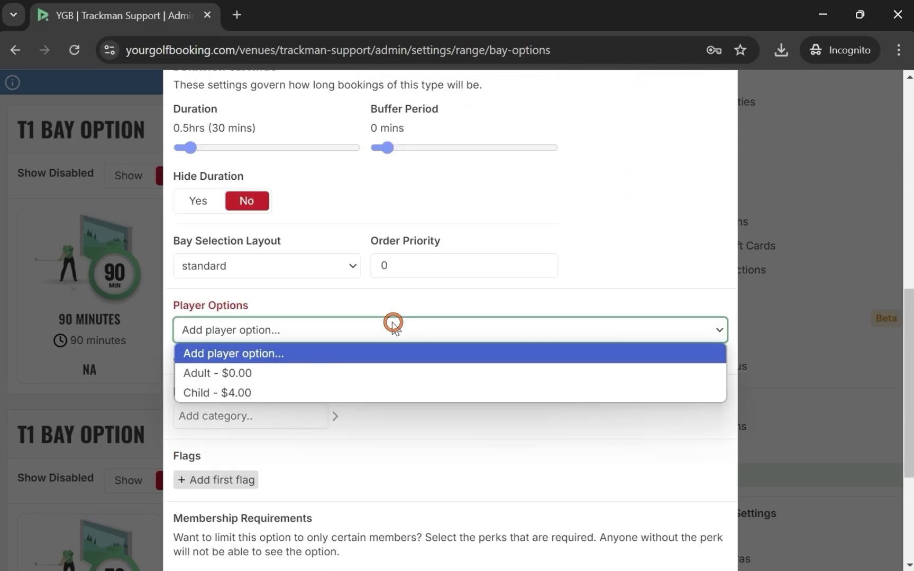
click(306, 389)
scroll(541, 381, down, 5)
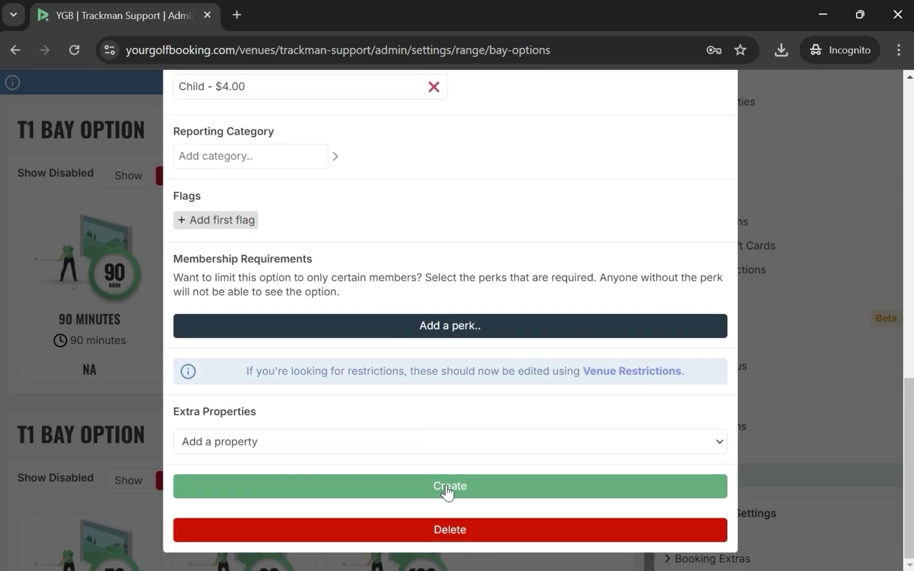
click(446, 486)
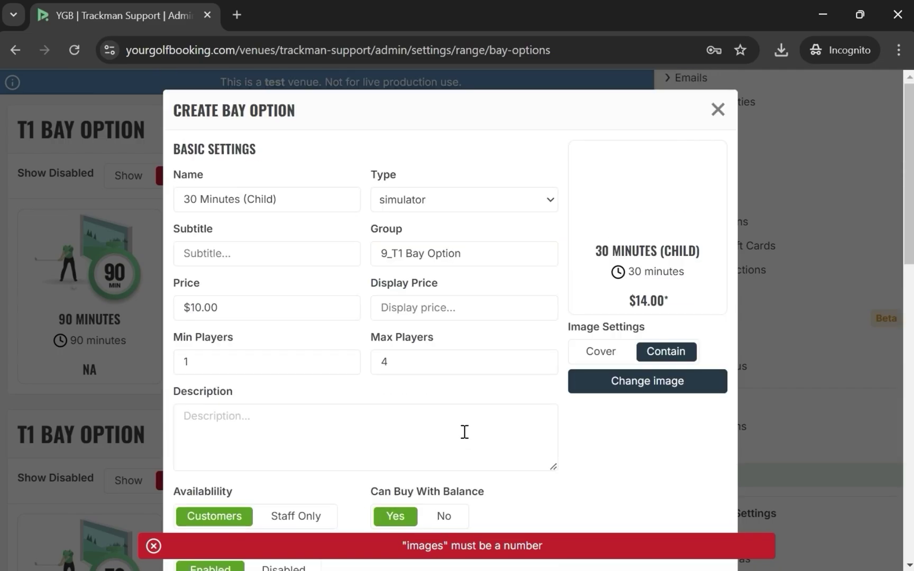
Assign the group image to the 30 Minutes (Child) bay option and create it
click(647, 381)
scroll(540, 288, down, 5)
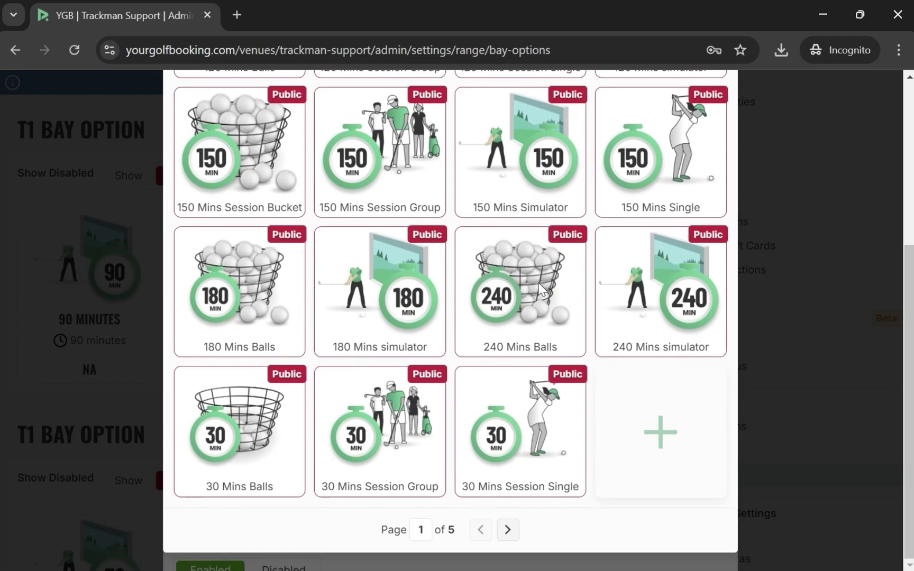
click(507, 529)
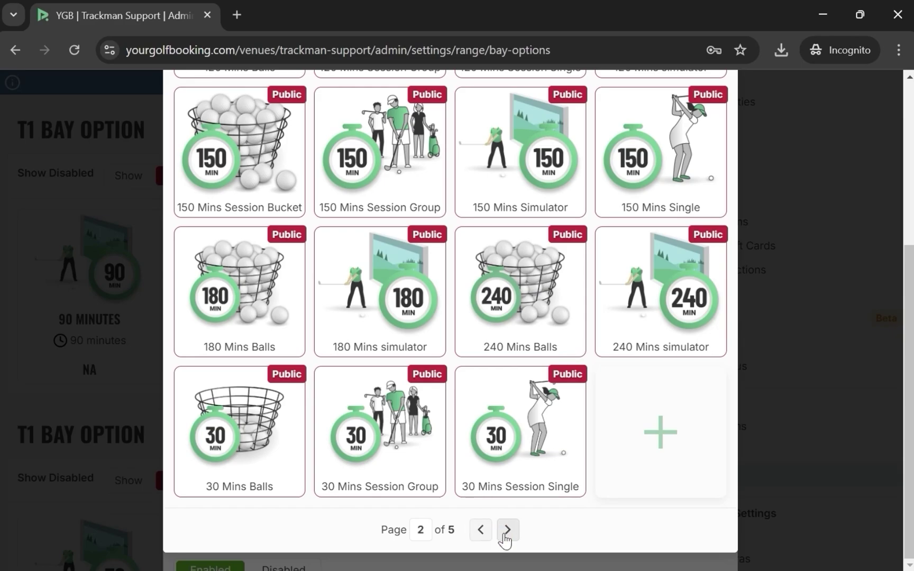
click(509, 530)
click(513, 529)
click(529, 446)
scroll(537, 455, down, 10)
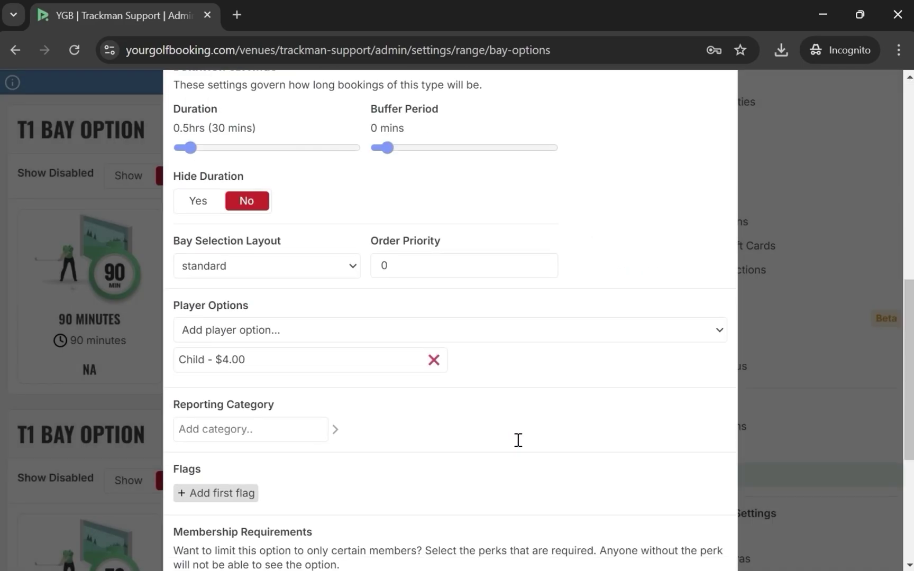
click(449, 487)
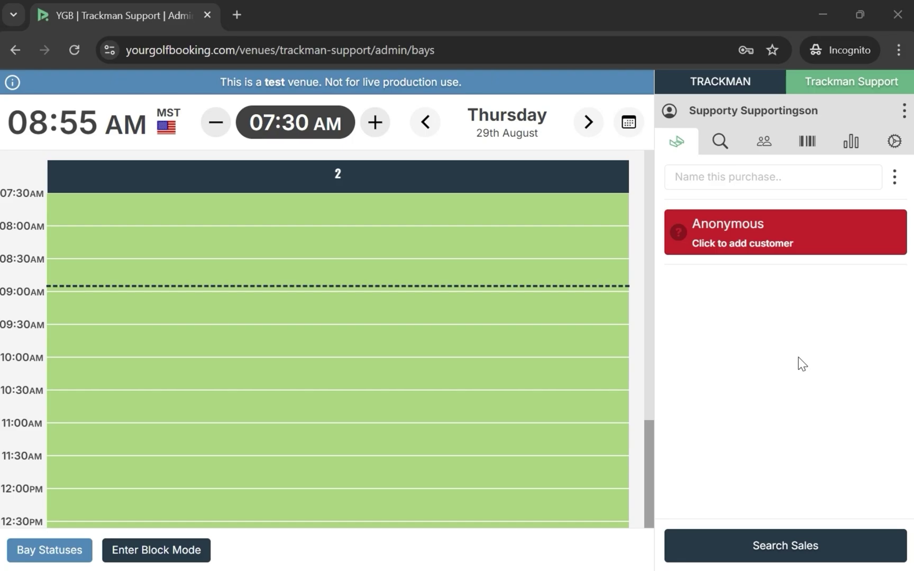
Add 30 Minutes (Child) to bay 2's bay options and update the bay settings
click(336, 179)
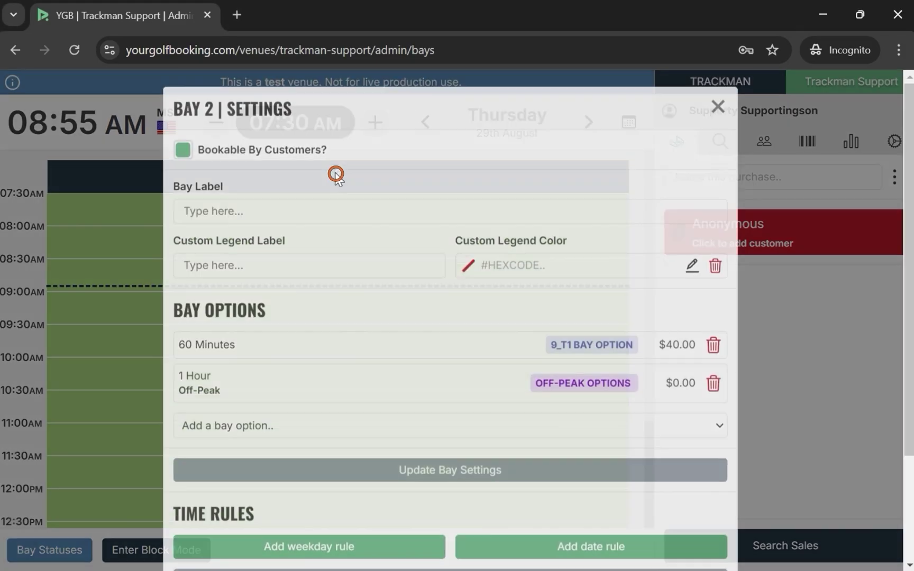
scroll(357, 232, down, 3)
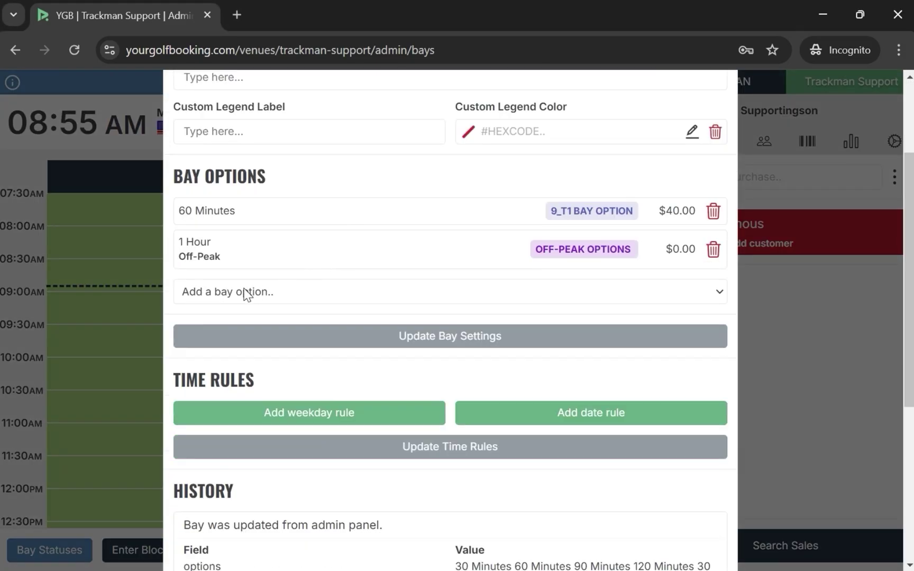
click(227, 294)
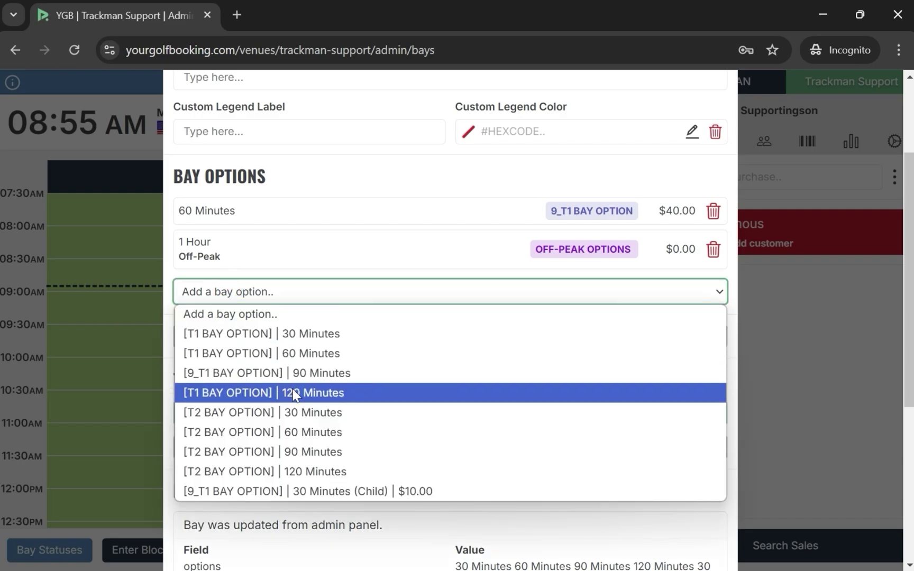
click(352, 491)
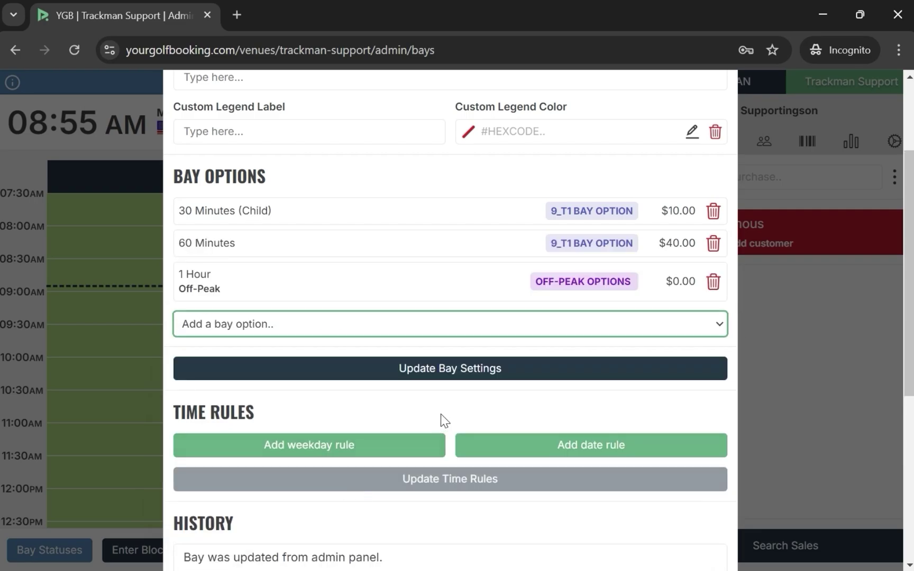
click(451, 368)
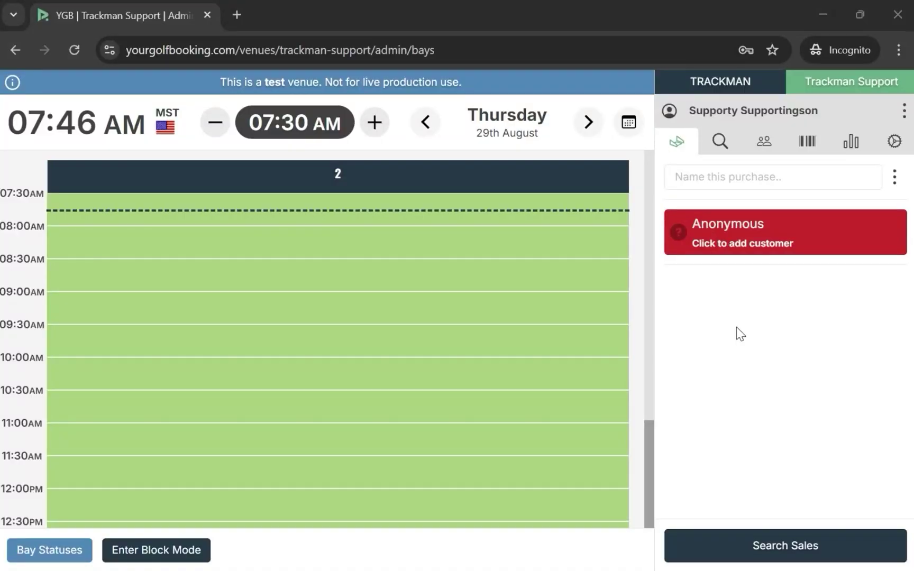
In Settings > Bay Groups, add 30 Minutes (Child) to Bay Group 1 and update it
click(894, 142)
scroll(804, 254, down, 5)
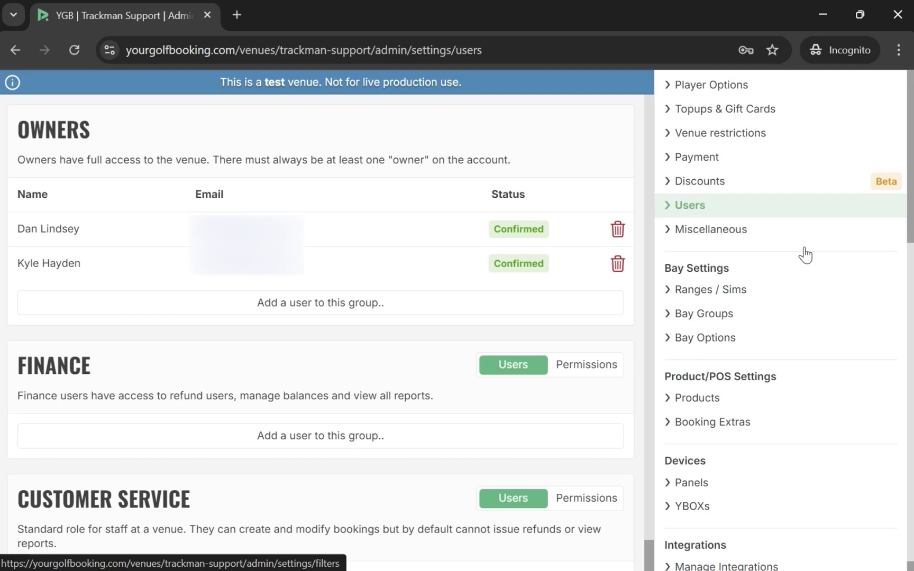
click(723, 316)
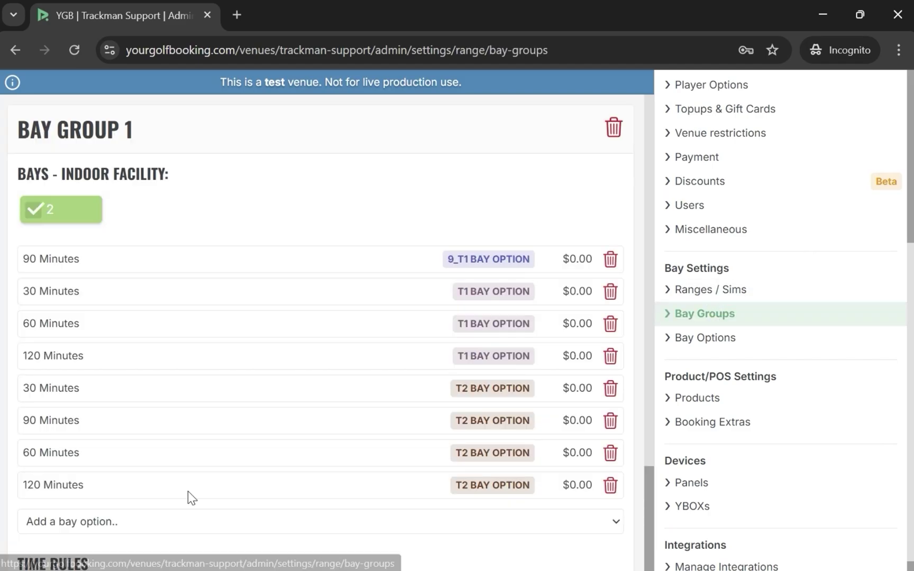
click(77, 522)
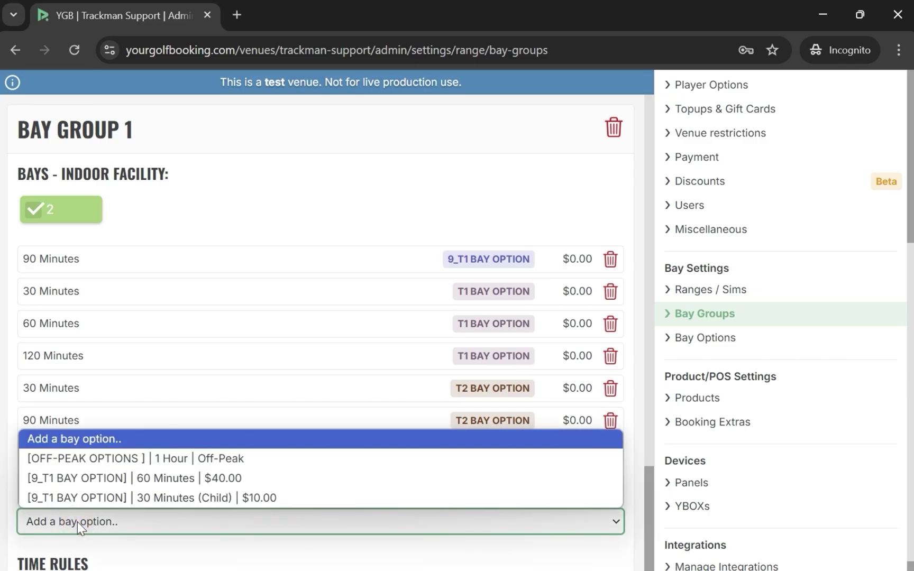
click(169, 498)
scroll(191, 372, down, 4)
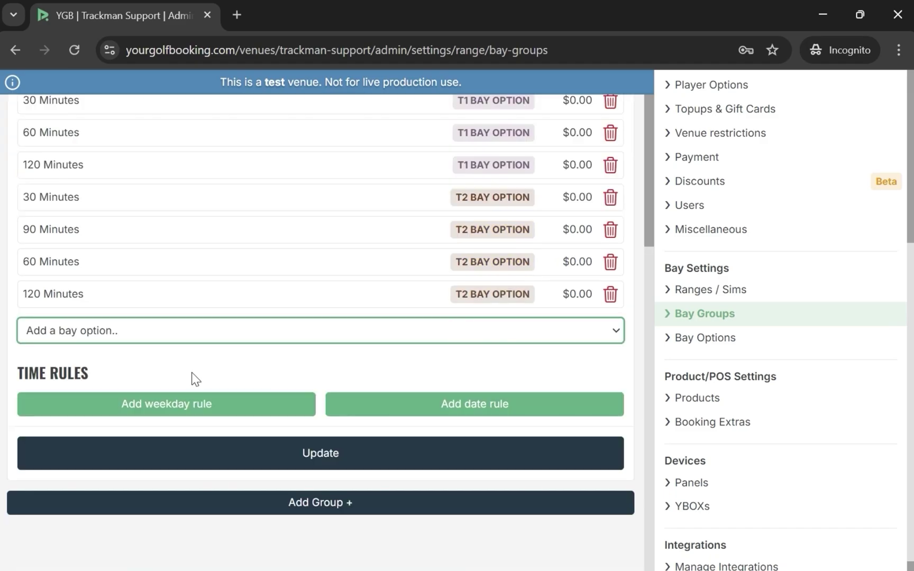
click(321, 463)
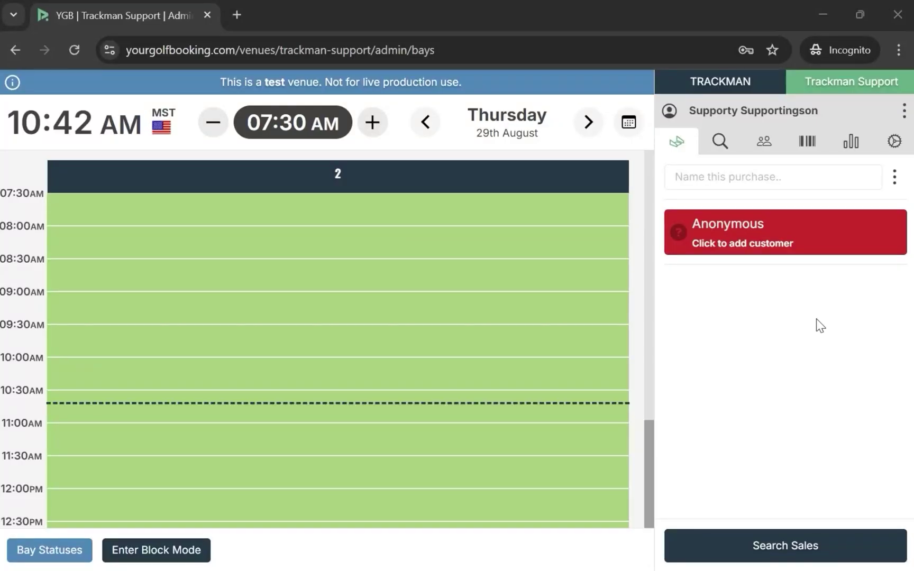
Add a new opening-hours rule to the range in Settings > Ranges / Sims
click(894, 143)
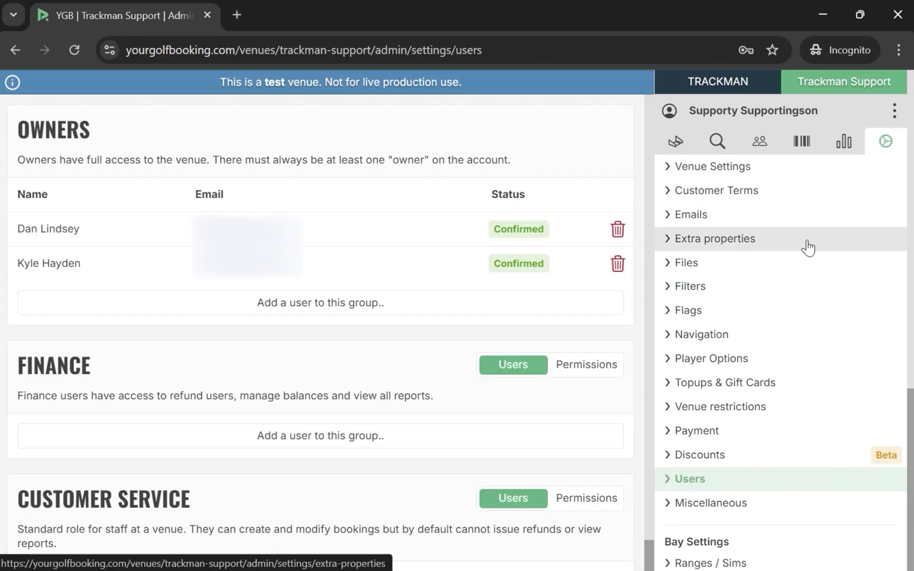
scroll(756, 359, down, 1)
scroll(751, 359, down, 5)
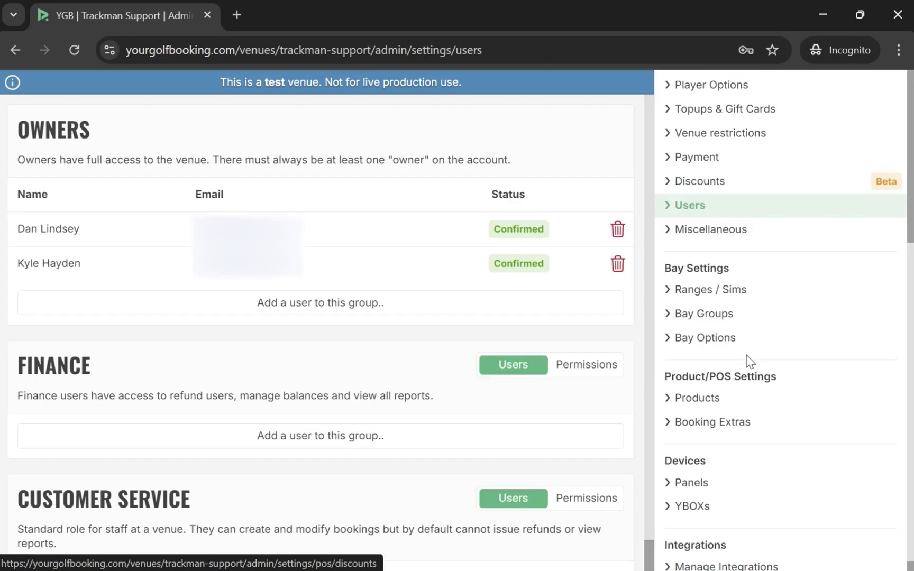
click(719, 297)
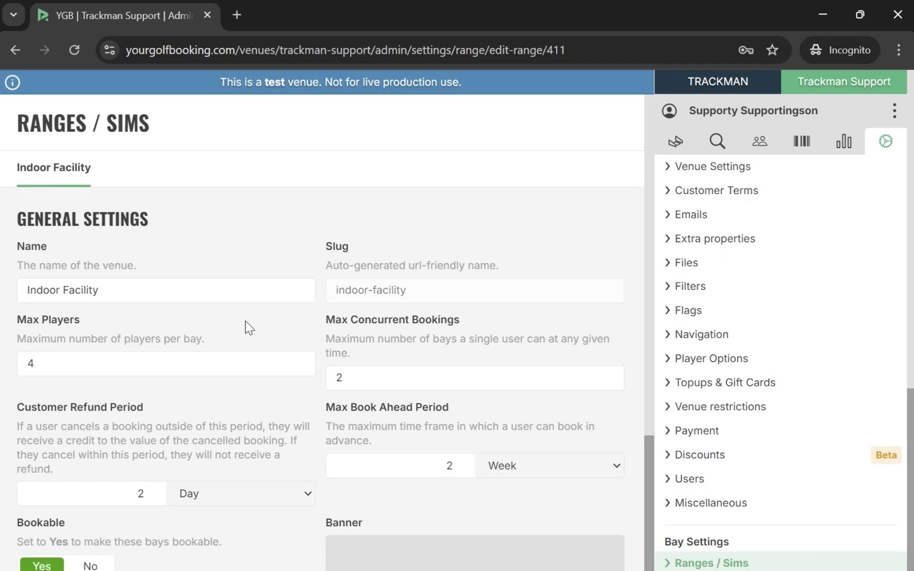
scroll(249, 325, down, 3)
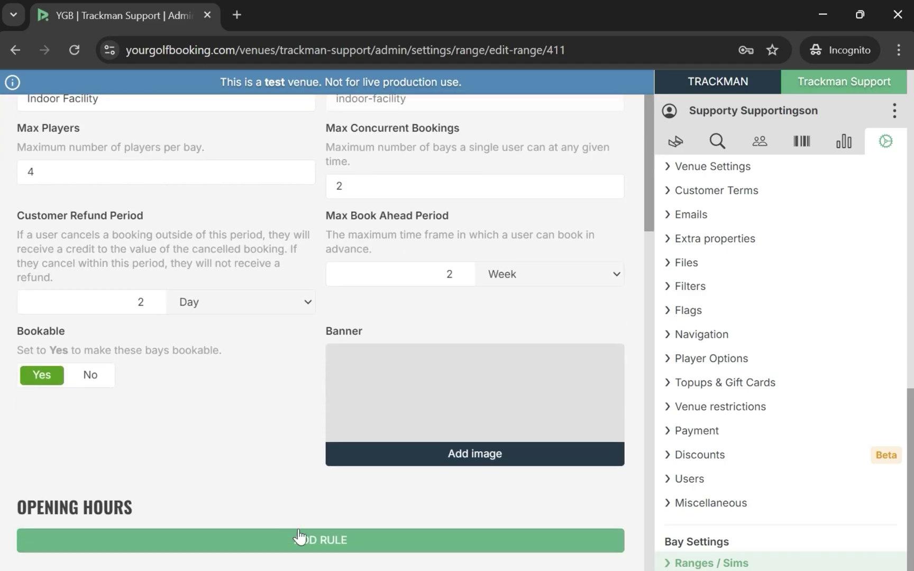
click(314, 548)
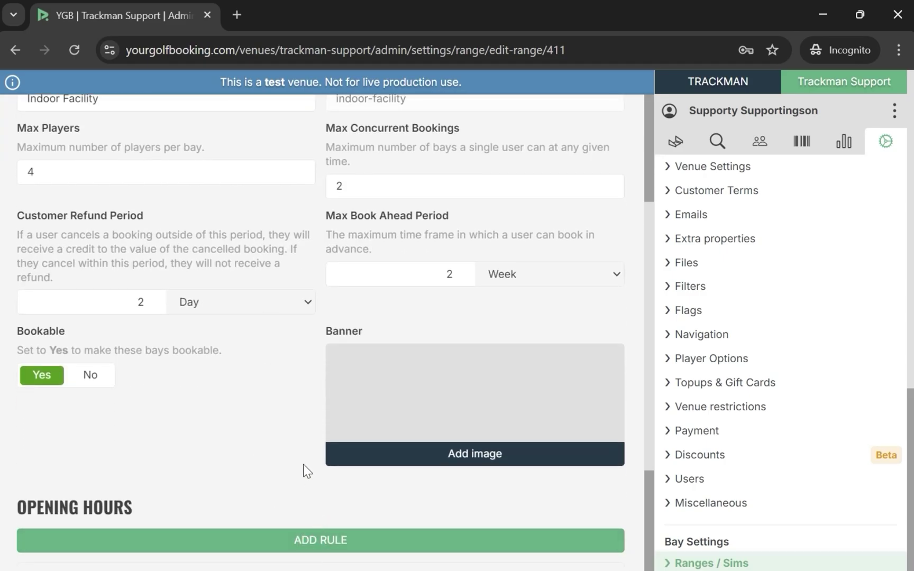
scroll(305, 469, down, 3)
Set the rule's day to Monday with a 05:00 AM start time
click(150, 486)
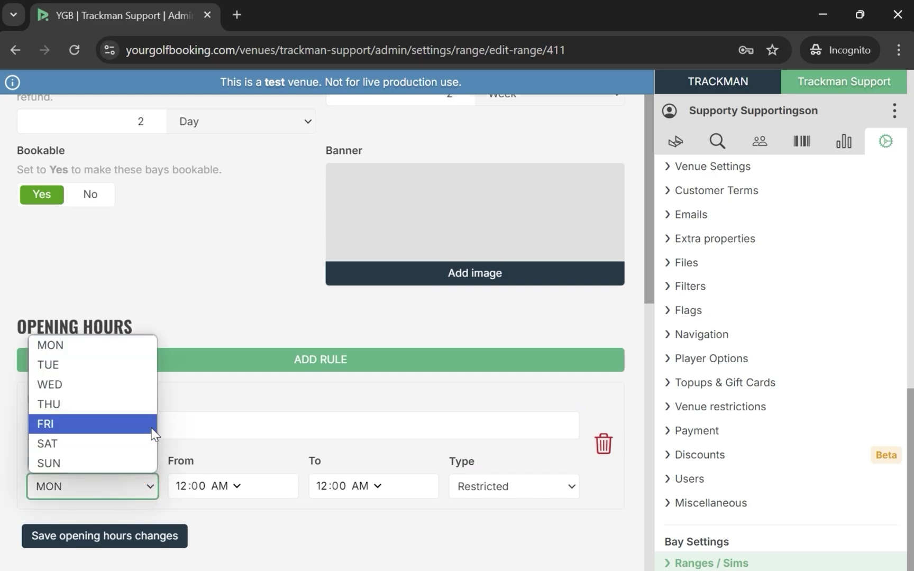
click(120, 346)
click(237, 485)
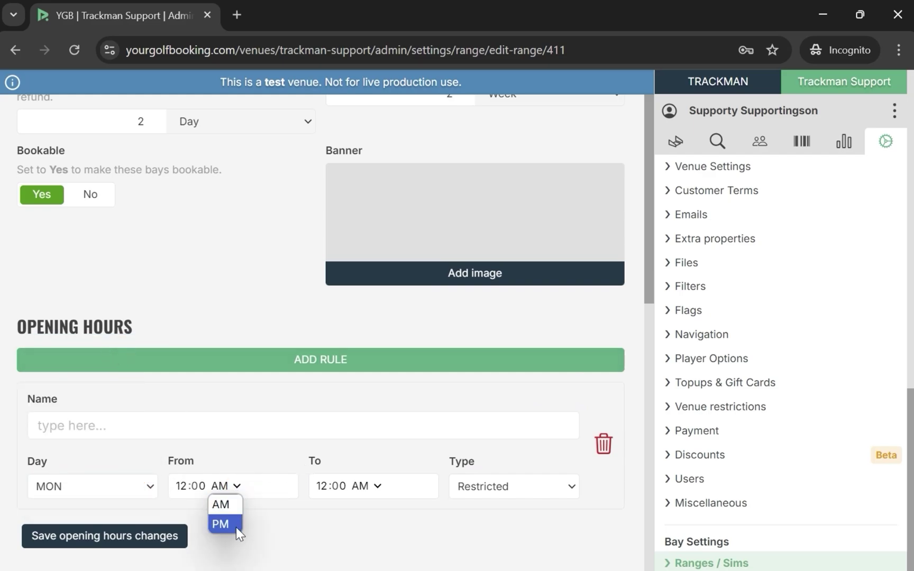
click(235, 528)
click(237, 486)
click(233, 502)
click(188, 486)
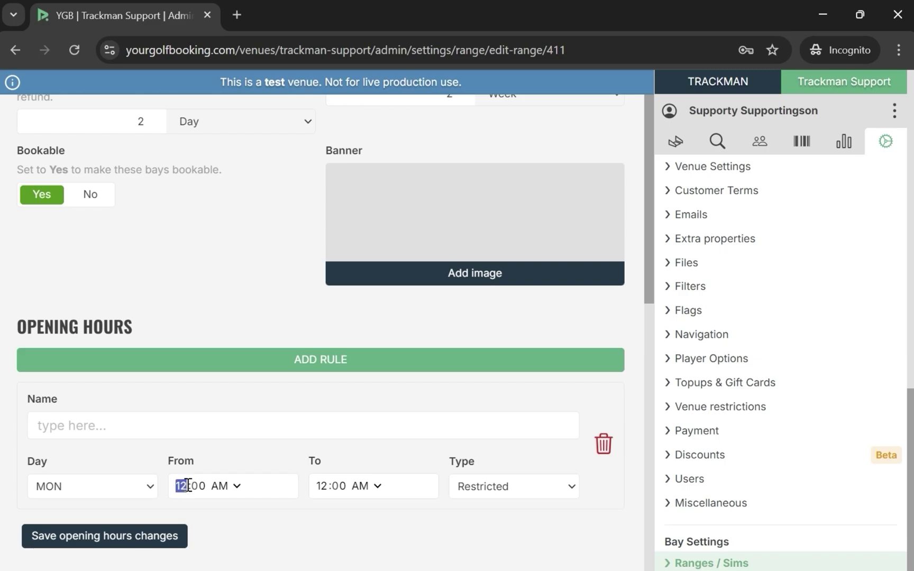
text(5)
Set the end time to 10:00 PM and rule type Open, then save
click(375, 483)
click(370, 524)
text(10)
click(477, 485)
click(488, 508)
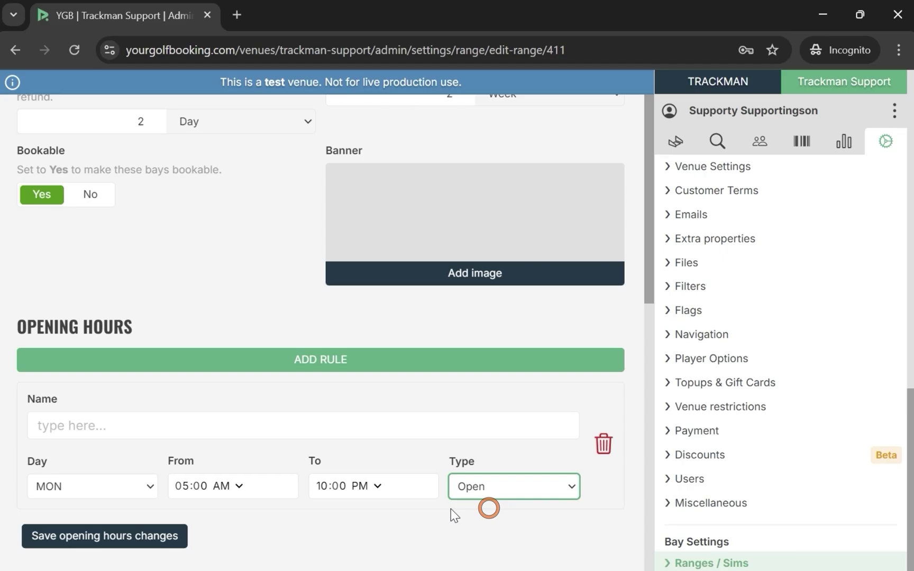
click(166, 538)
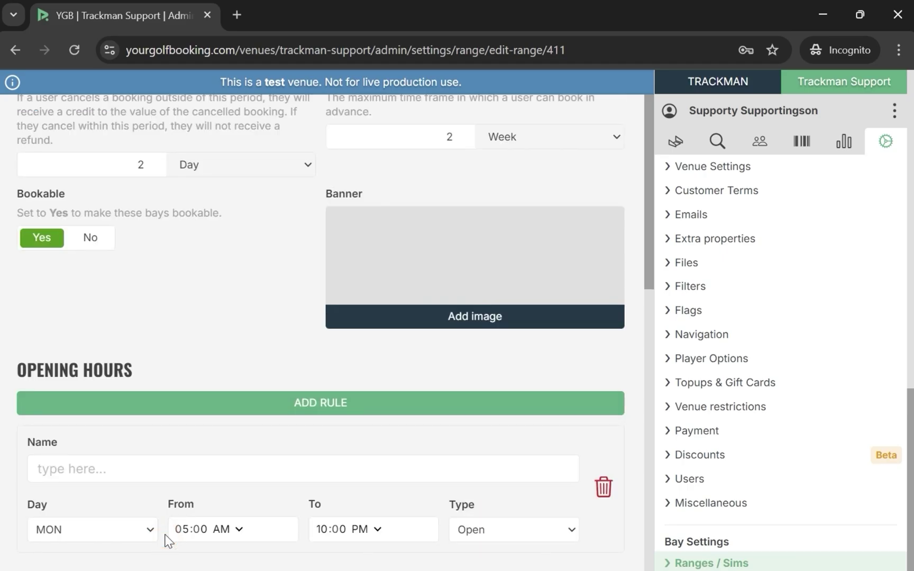